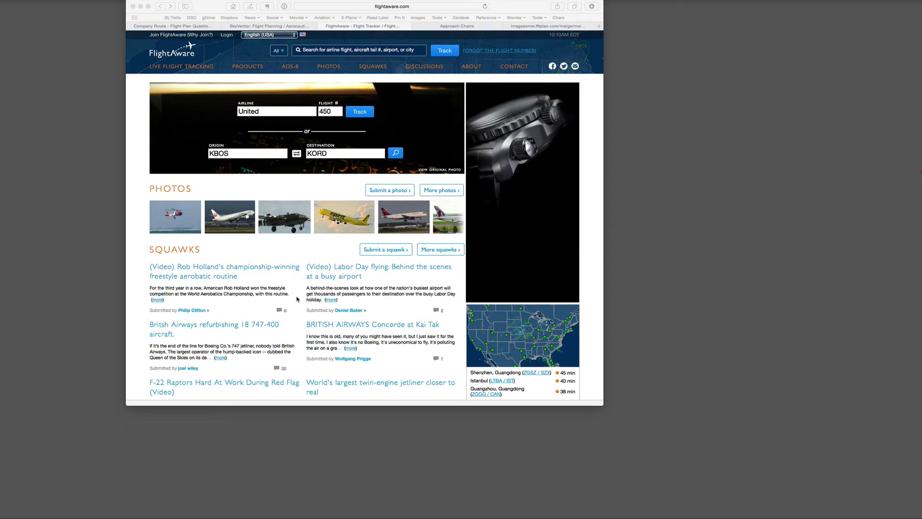
Search FlightAware for KBOS to KORD flights and open the United 674 (UAL674) flight page.
{"action": "left_click", "coordinate": [392, 159]}
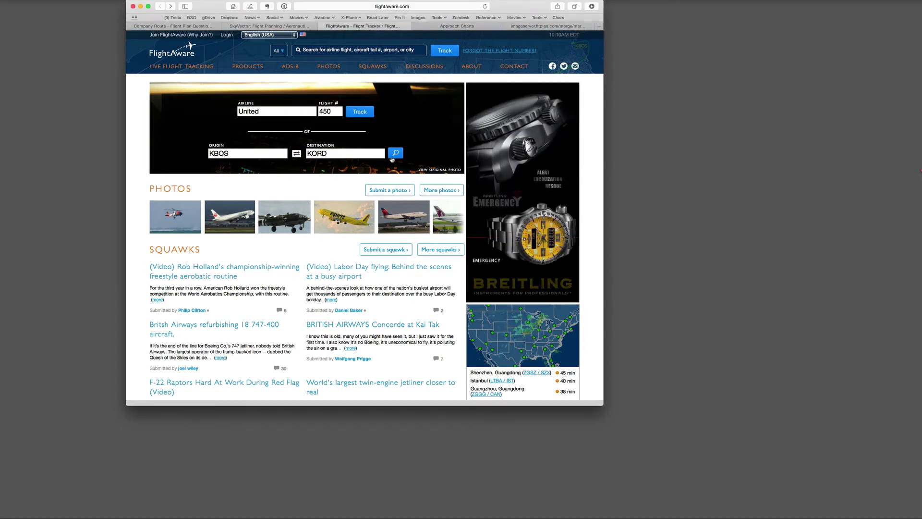
{"action": "left_click", "coordinate": [398, 155]}
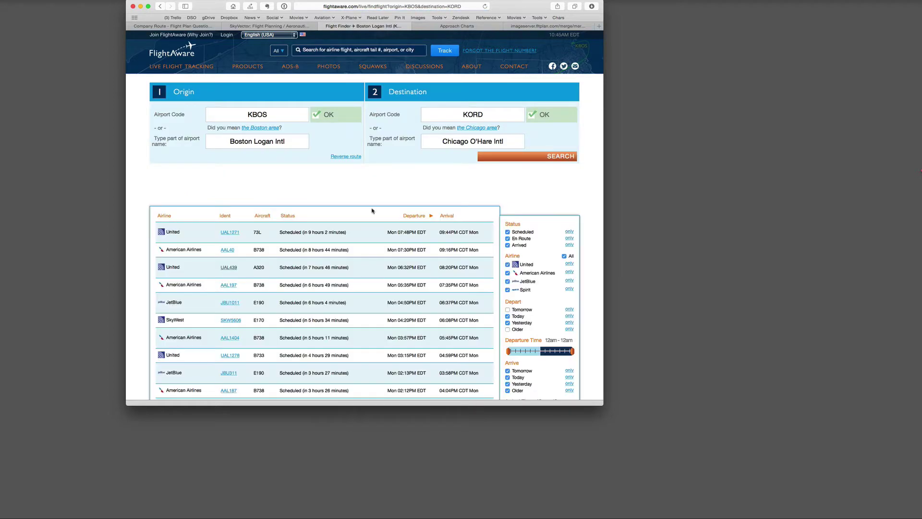
{"action": "scroll", "coordinate": [327, 288], "scroll_direction": "down", "scroll_amount": 10}
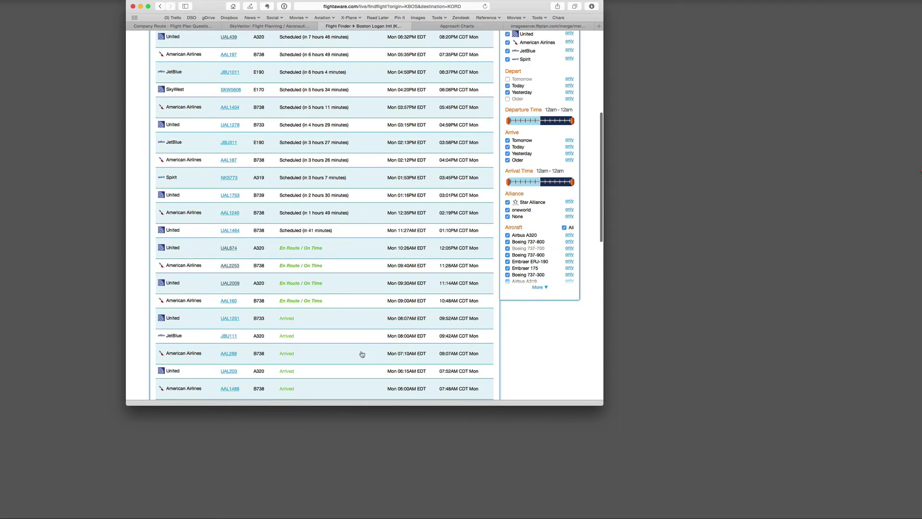
{"action": "left_click", "coordinate": [229, 250]}
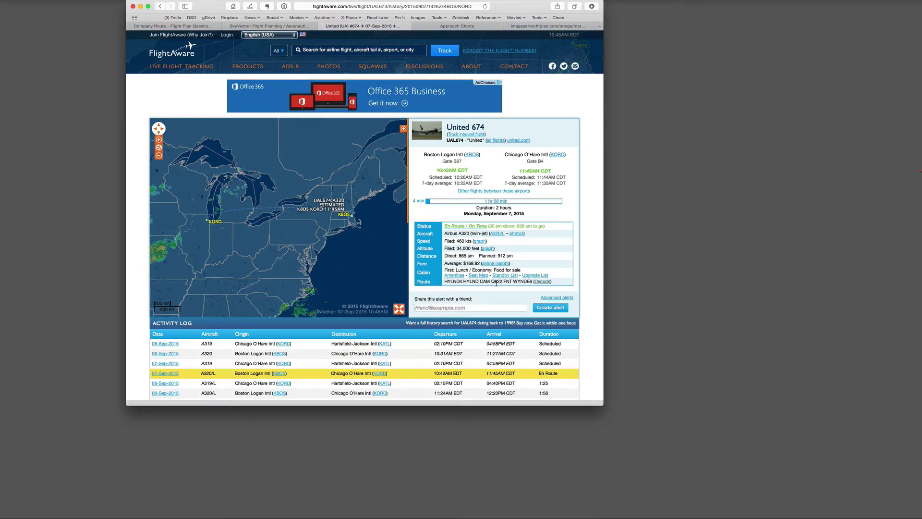
Decode United 674's filed route and copy the string KBOS HYLND4 HYLND CAM Q822 FNT WYNDE6 KORD.
{"action": "left_click", "coordinate": [542, 284]}
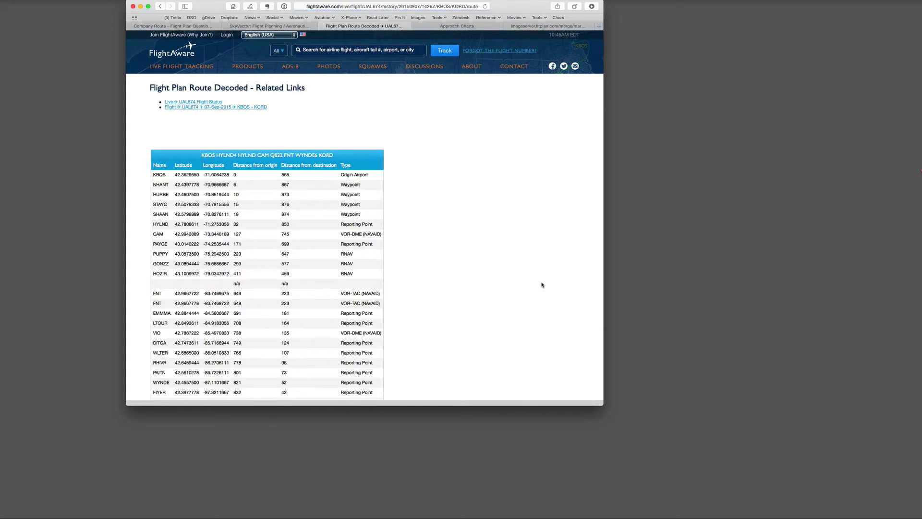
{"action": "scroll", "coordinate": [525, 284], "scroll_direction": "down", "scroll_amount": 5}
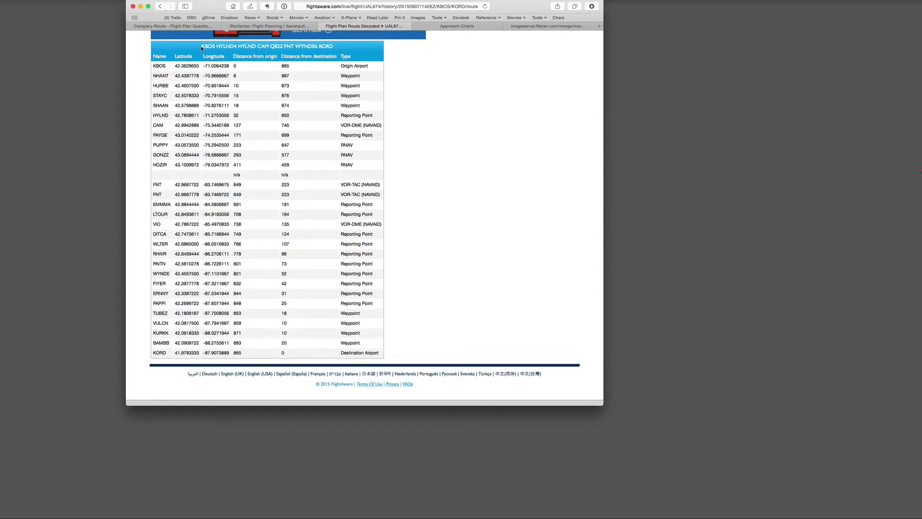
{"action": "left_click_drag", "start_coordinate": [200, 47], "coordinate": [333, 48]}
{"action": "key", "text": "super+c"}
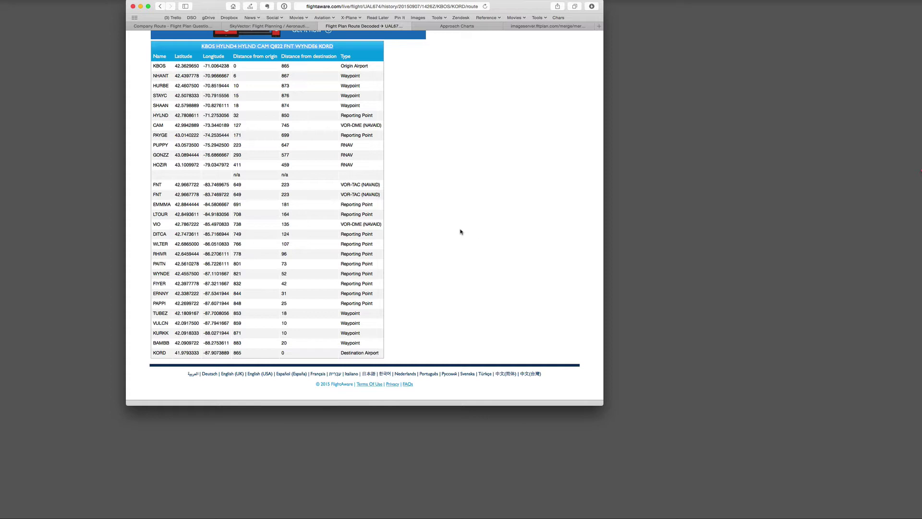
{"action": "key", "text": "super+Tab"}
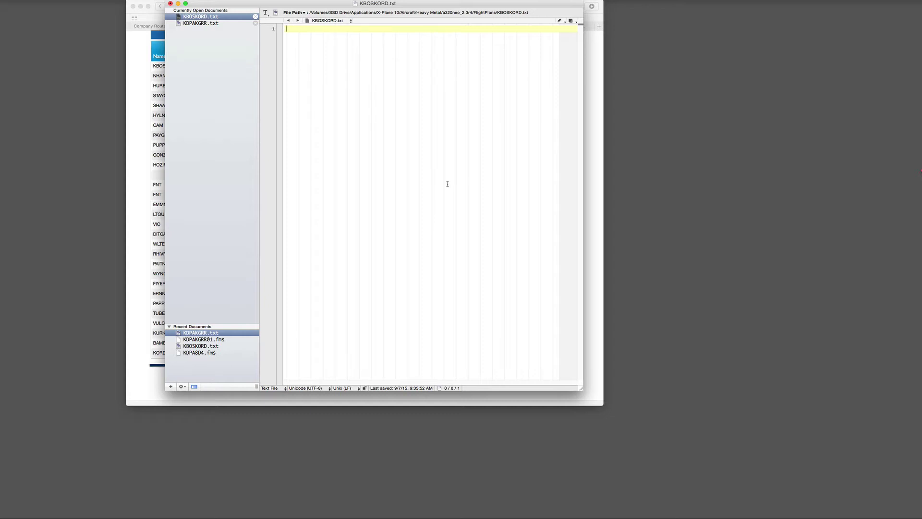
Paste the KBOS HYLND4 HYLND CAM Q822 FNT WYNDE6 KORD route onto lines 1 and 2 of KBOSKORD.txt.
{"action": "key", "text": "super+v"}
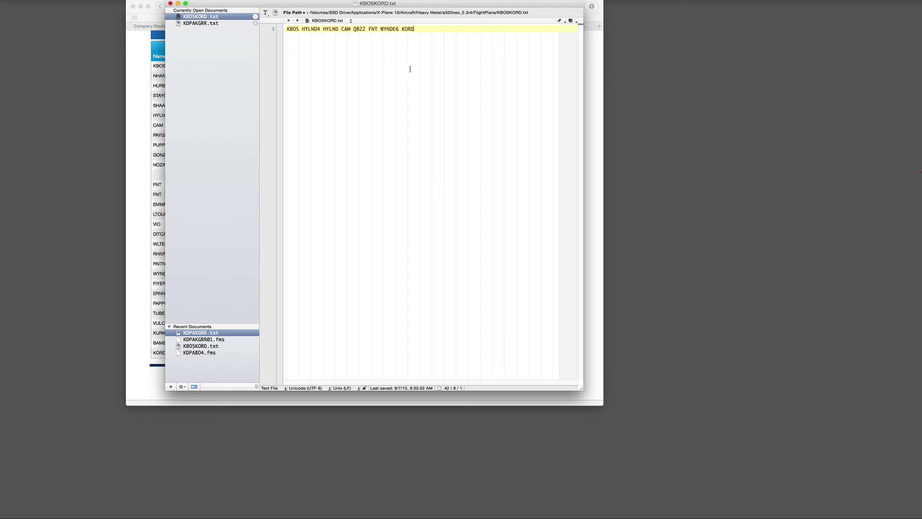
{"action": "key", "text": "Return"}
{"action": "key", "text": "super+v"}
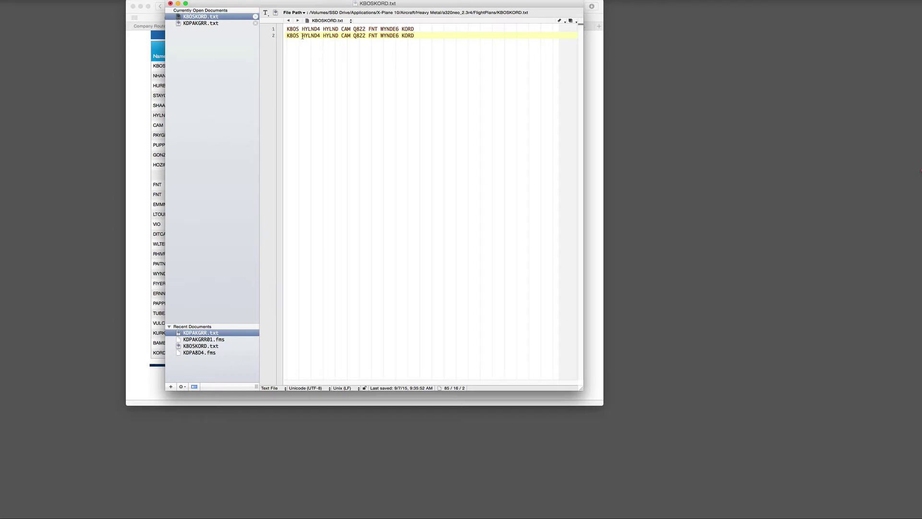
On line 2, replace HYLND4 with SID and WYNDE6 with STAR.
{"action": "left_click_drag", "start_coordinate": [302, 37], "coordinate": [318, 36]}
{"action": "type", "text": "SID"}
{"action": "left_click_drag", "start_coordinate": [390, 36], "coordinate": [373, 36]}
{"action": "type", "text": "STAR"}
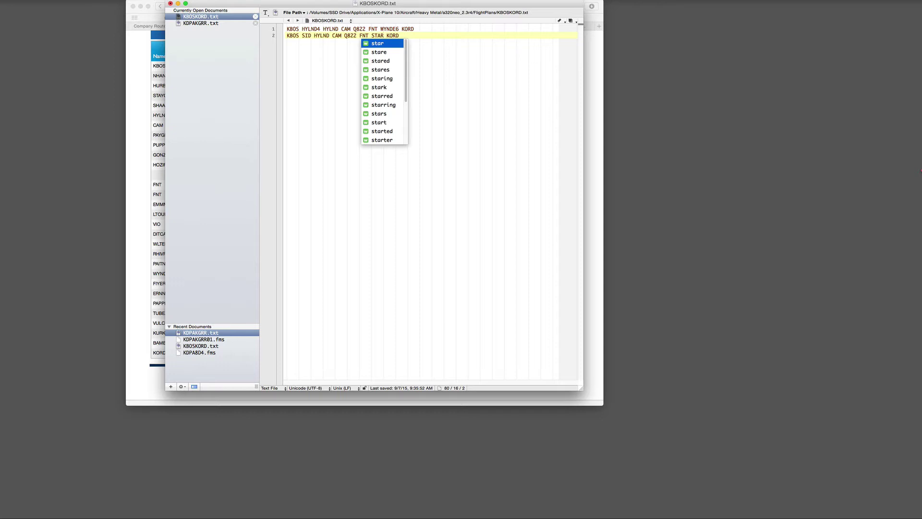
{"action": "left_click", "coordinate": [442, 71]}
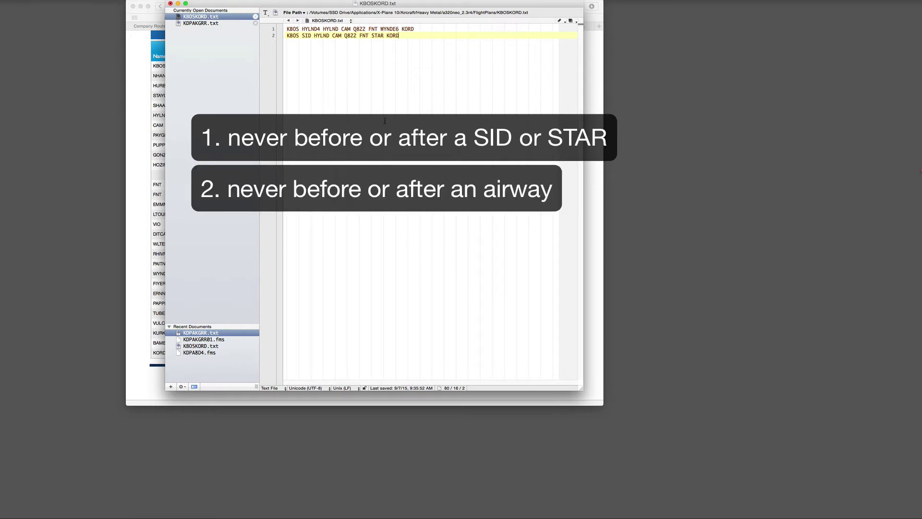
{"action": "left_click", "coordinate": [339, 29]}
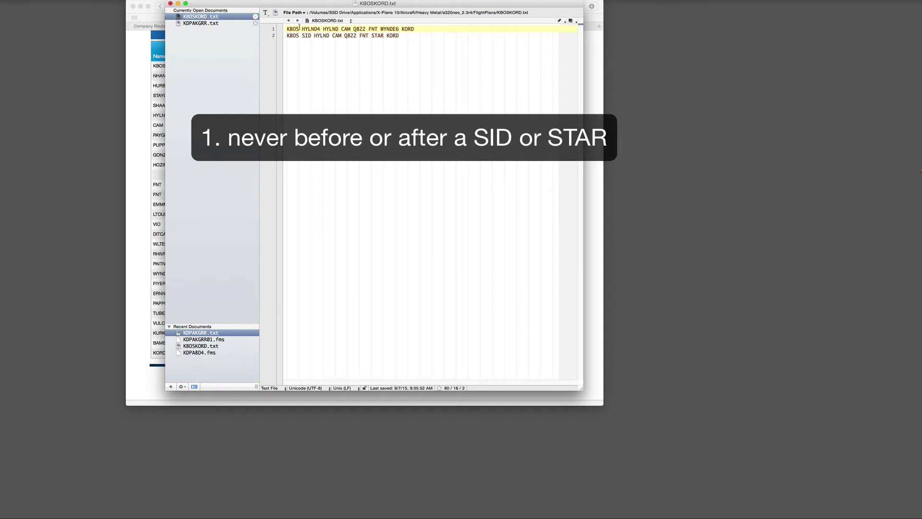
{"action": "left_click", "coordinate": [350, 28]}
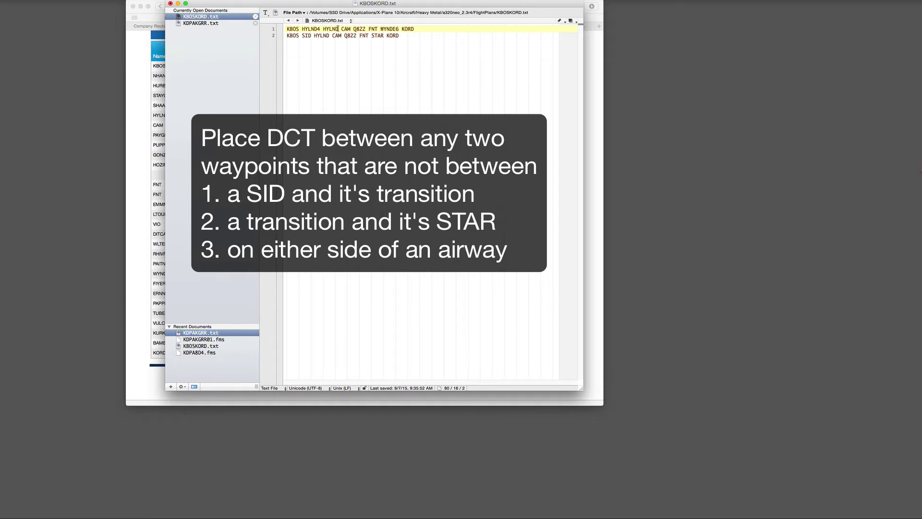
Insert DCT between HYLND and CAM on both lines, then delete the original first line entirely.
{"action": "type", "text": "DCT"}
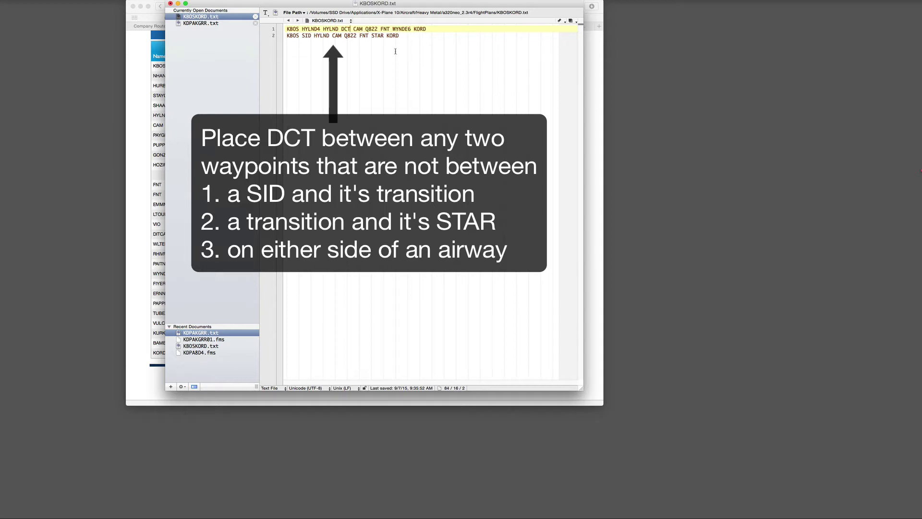
{"action": "left_click", "coordinate": [332, 36]}
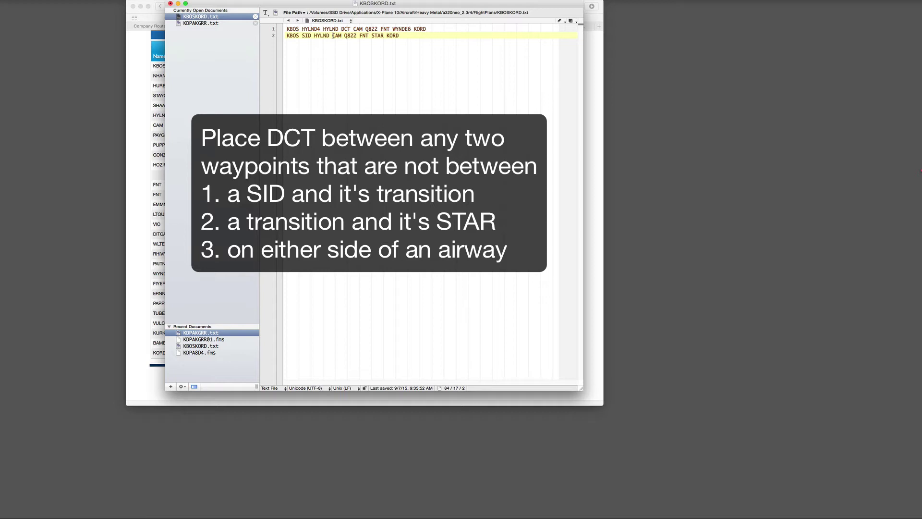
{"action": "type", "text": "DCT"}
{"action": "left_click_drag", "start_coordinate": [438, 29], "coordinate": [356, 16]}
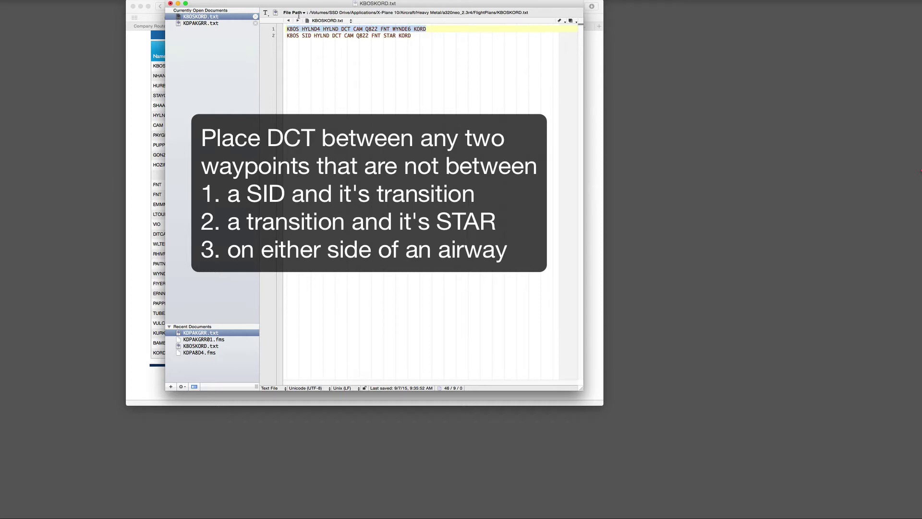
{"action": "key", "text": "BackSpace"}
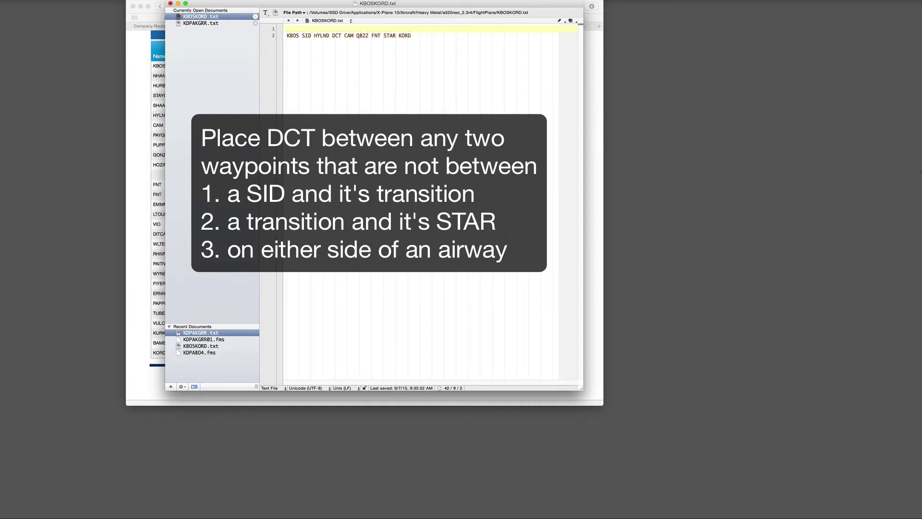
{"action": "key", "text": "Delete"}
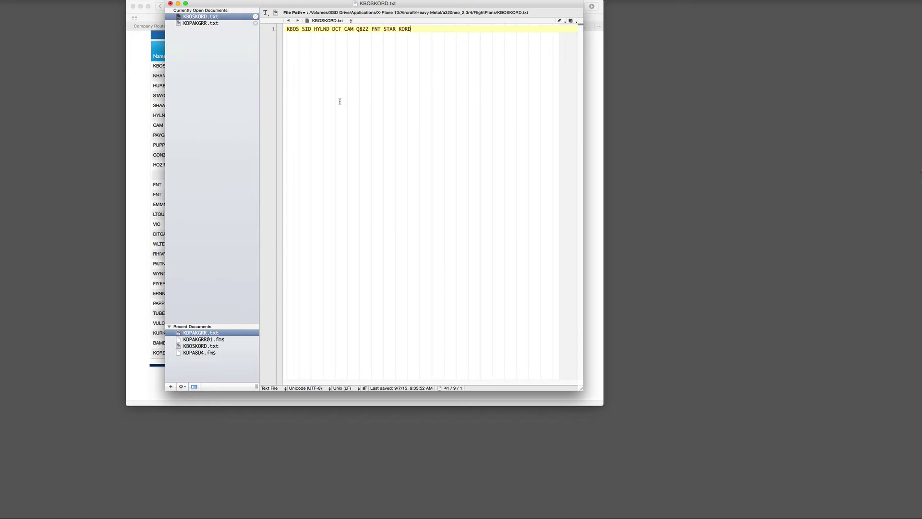
Save KBOSKORD.txt and switch to the KDPAKGRR.txt document.
{"action": "left_click", "coordinate": [337, 97]}
{"action": "key", "text": "super+s"}
{"action": "left_click", "coordinate": [213, 25]}
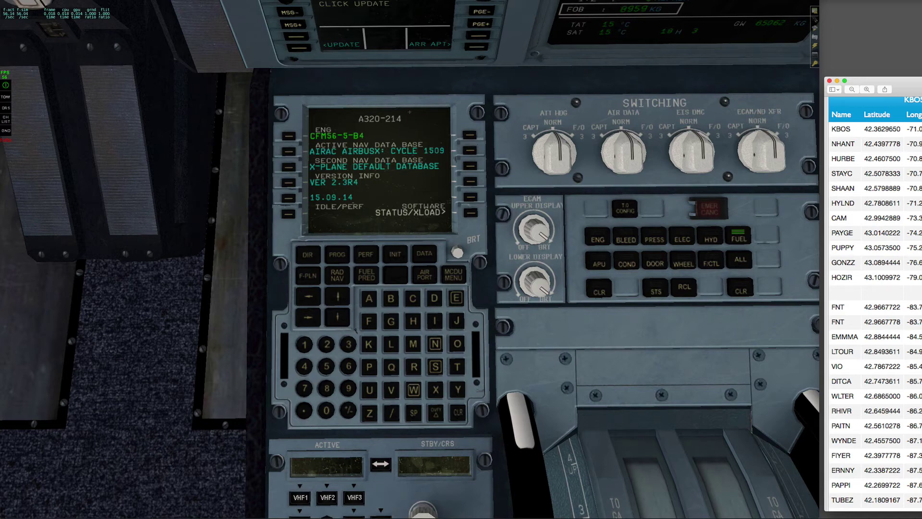
On MCDU INIT A, load company route KBOSKORD, filling FROM/TO with KBOS/KORD.
{"action": "left_click", "coordinate": [401, 261]}
{"action": "left_click", "coordinate": [393, 254]}
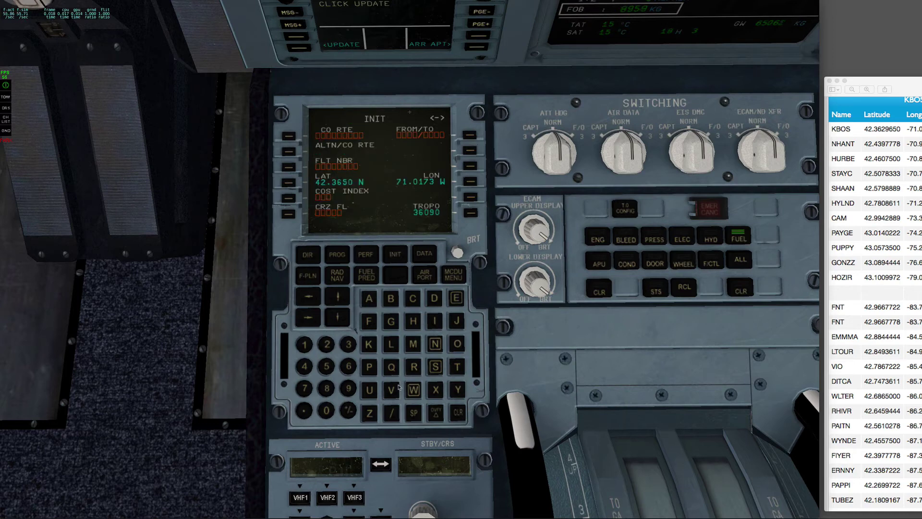
{"action": "left_click", "coordinate": [370, 343]}
{"action": "left_click", "coordinate": [394, 299]}
{"action": "left_click", "coordinate": [457, 343]}
{"action": "left_click", "coordinate": [436, 367]}
{"action": "left_click", "coordinate": [369, 346]}
{"action": "left_click", "coordinate": [457, 345]}
{"action": "left_click", "coordinate": [409, 370]}
{"action": "left_click", "coordinate": [435, 300]}
{"action": "left_click", "coordinate": [289, 137]}
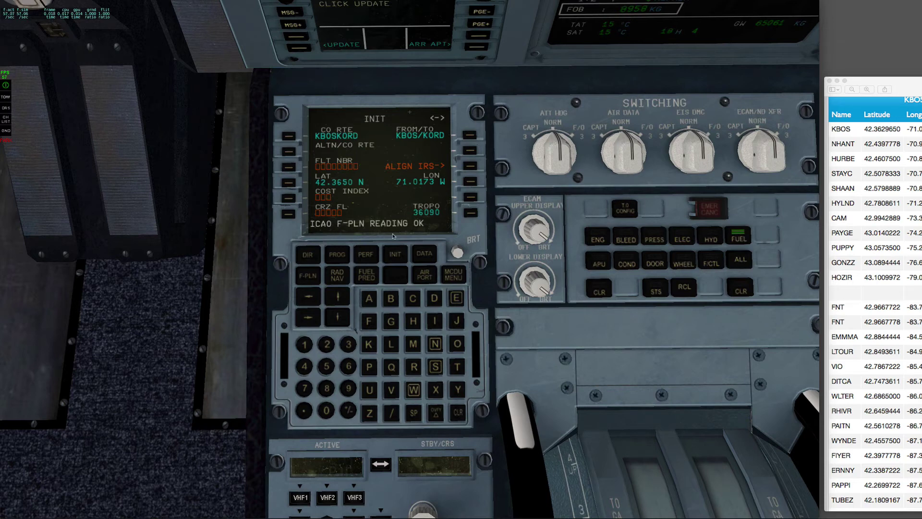
Start IRS alignment and clear the scratchpad message.
{"action": "left_click", "coordinate": [471, 167]}
{"action": "left_click", "coordinate": [308, 368]}
{"action": "left_click", "coordinate": [458, 417]}
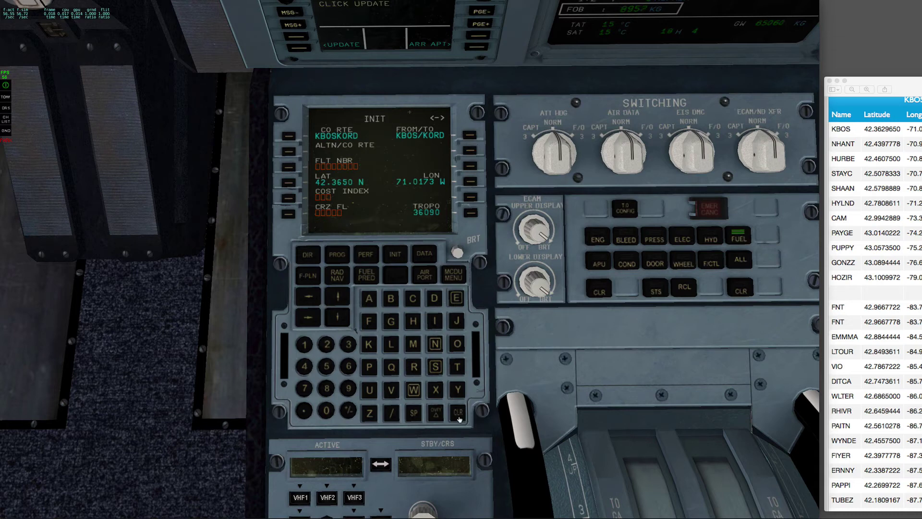
Set cost index 45 and flight number UA111 on INIT A.
{"action": "left_click", "coordinate": [304, 368]}
{"action": "left_click", "coordinate": [327, 367]}
{"action": "left_click", "coordinate": [289, 198]}
{"action": "left_click", "coordinate": [370, 391]}
{"action": "left_click", "coordinate": [370, 299]}
{"action": "left_click", "coordinate": [306, 346]}
{"action": "left_click", "coordinate": [306, 345]}
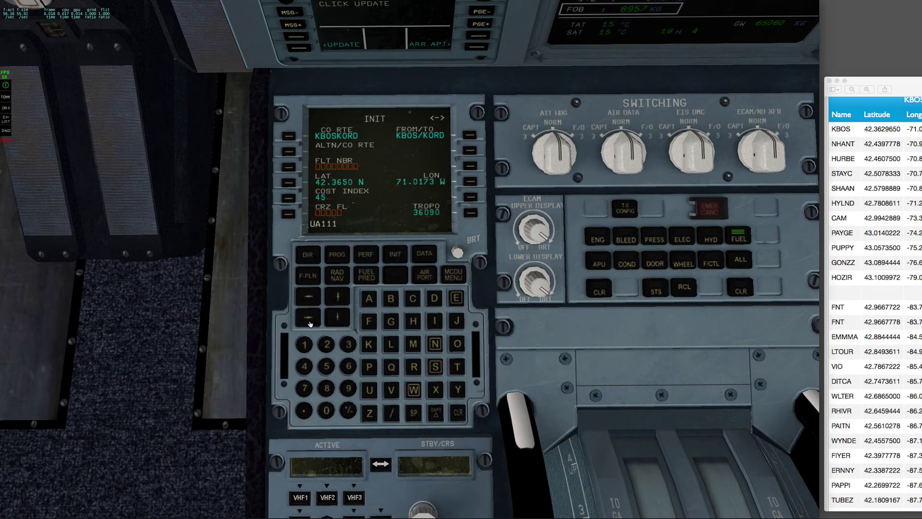
{"action": "left_click", "coordinate": [289, 167]}
On INIT B, enter ZFWCG/ZFW 26.4/56.1 and block fuel 8.95.
{"action": "left_click", "coordinate": [309, 321]}
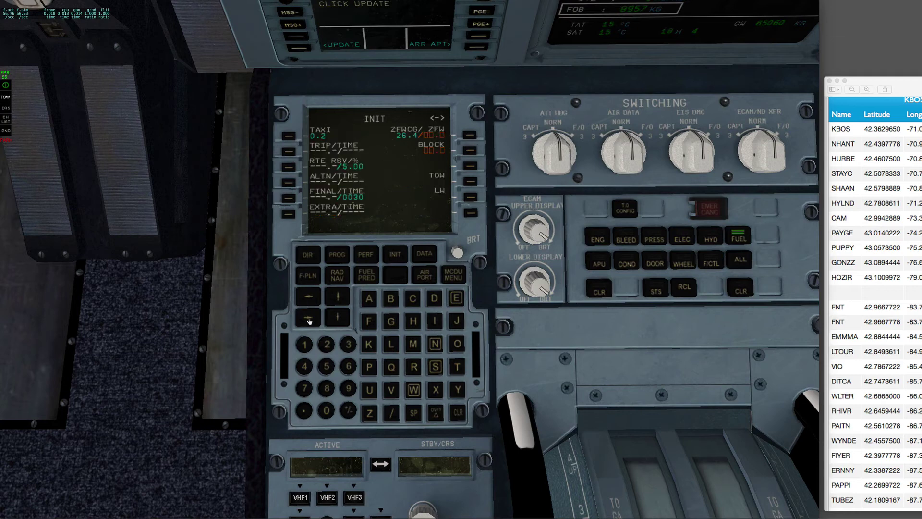
{"action": "left_click", "coordinate": [470, 136]}
{"action": "left_click", "coordinate": [471, 148]}
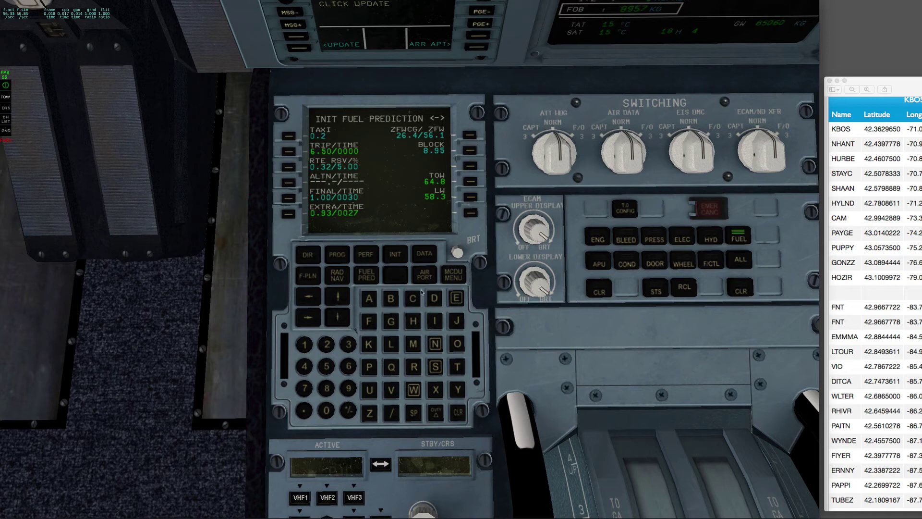
{"action": "left_click", "coordinate": [308, 278]}
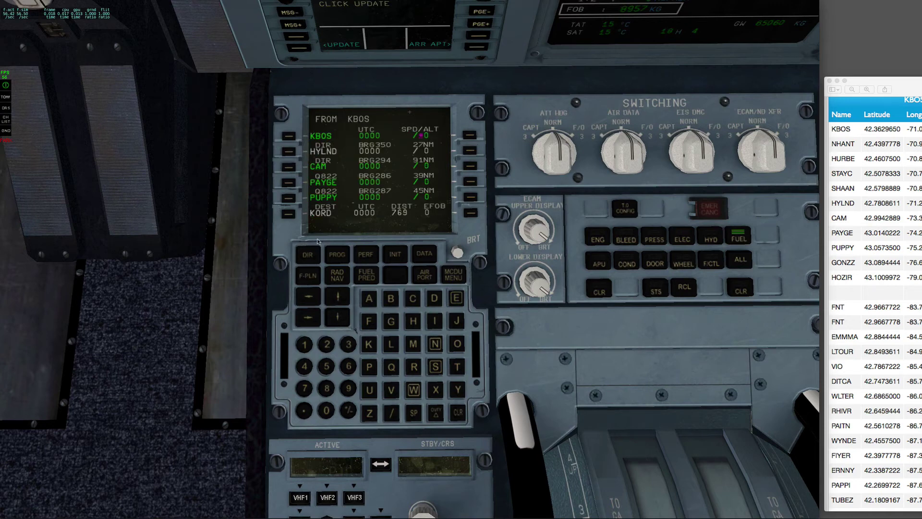
{"action": "mouse_move", "coordinate": [814, 33]}
{"action": "left_click_drag", "start_coordinate": [900, 85], "coordinate": [480, 43]}
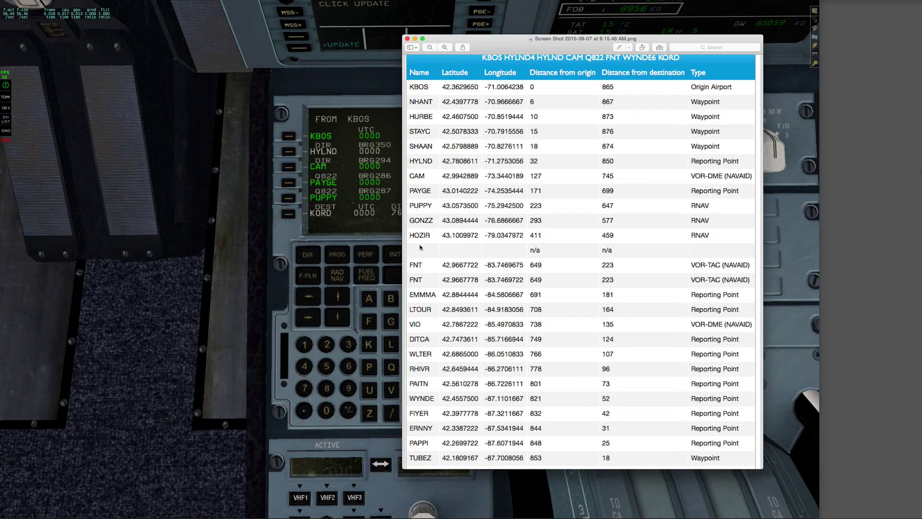
{"action": "left_click_drag", "start_coordinate": [486, 47], "coordinate": [908, 45]}
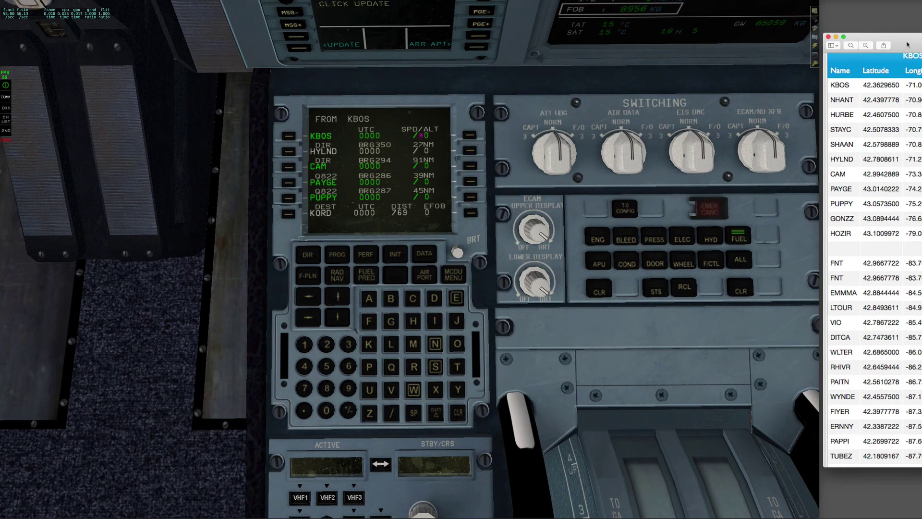
For the KBOS departure, select runway 04R, SID HYLND4 and NO TRANS, then insert it.
{"action": "left_click", "coordinate": [294, 139]}
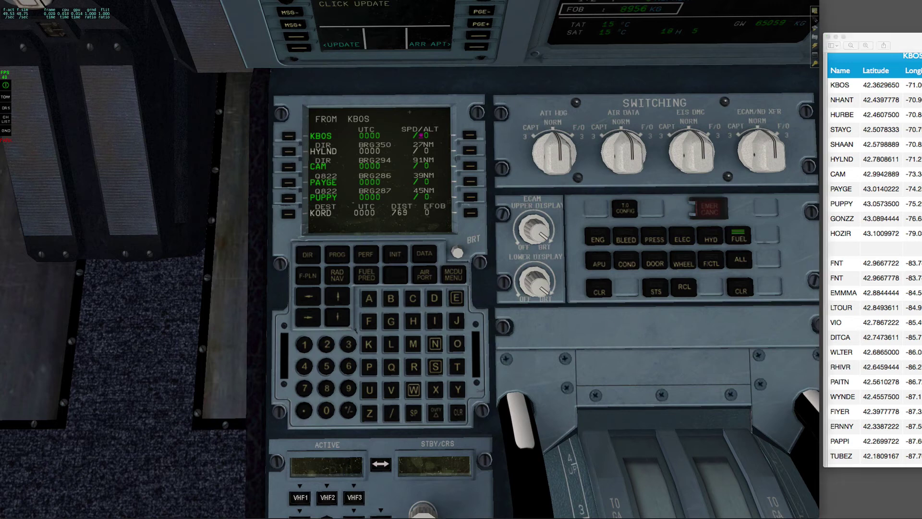
{"action": "left_click", "coordinate": [289, 138]}
{"action": "left_click", "coordinate": [289, 138]}
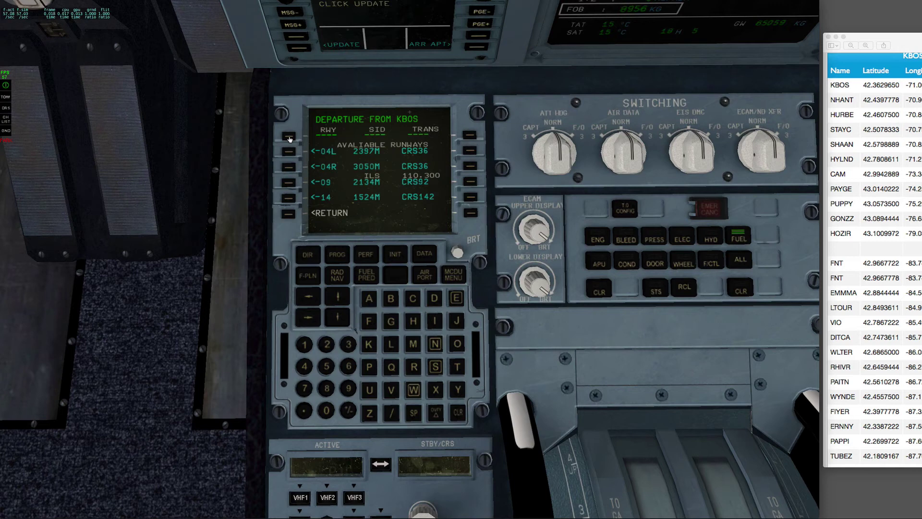
{"action": "left_click", "coordinate": [288, 167]}
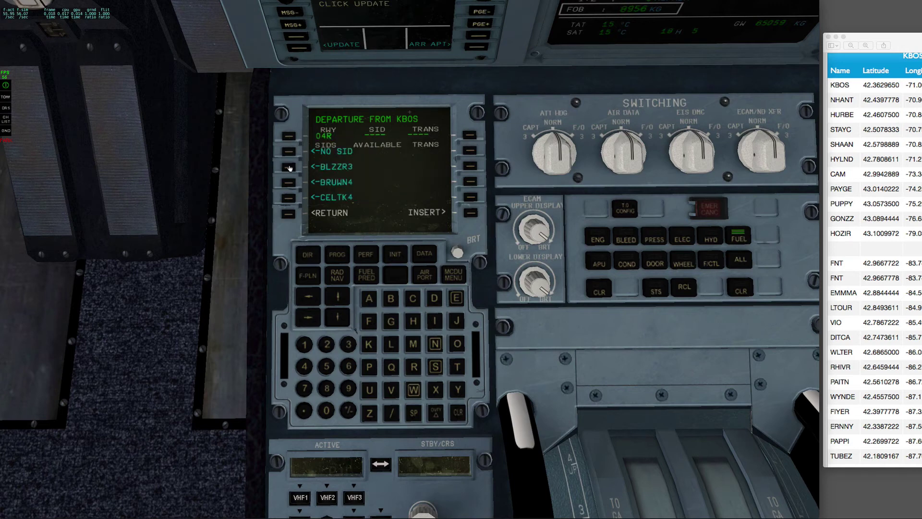
{"action": "left_click", "coordinate": [338, 297]}
{"action": "left_click", "coordinate": [338, 297]}
{"action": "left_click", "coordinate": [288, 183]}
{"action": "left_click", "coordinate": [470, 151]}
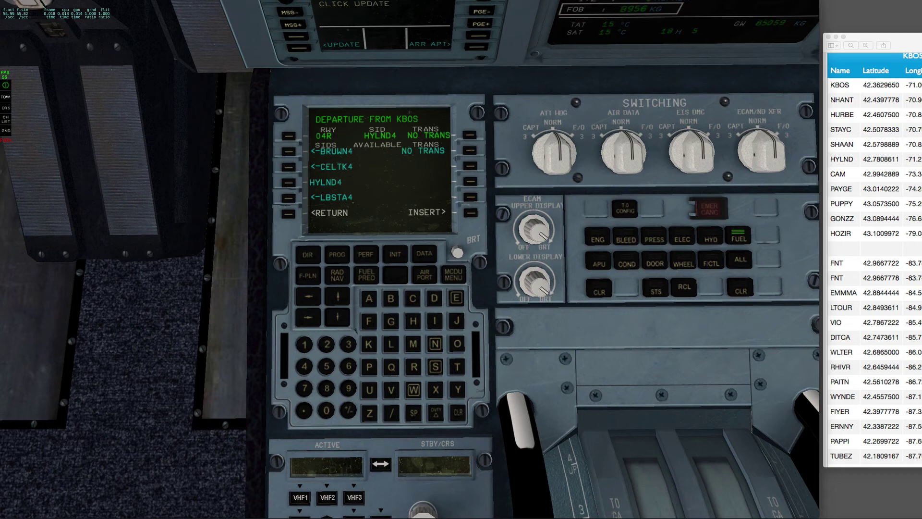
{"action": "left_click", "coordinate": [471, 215]}
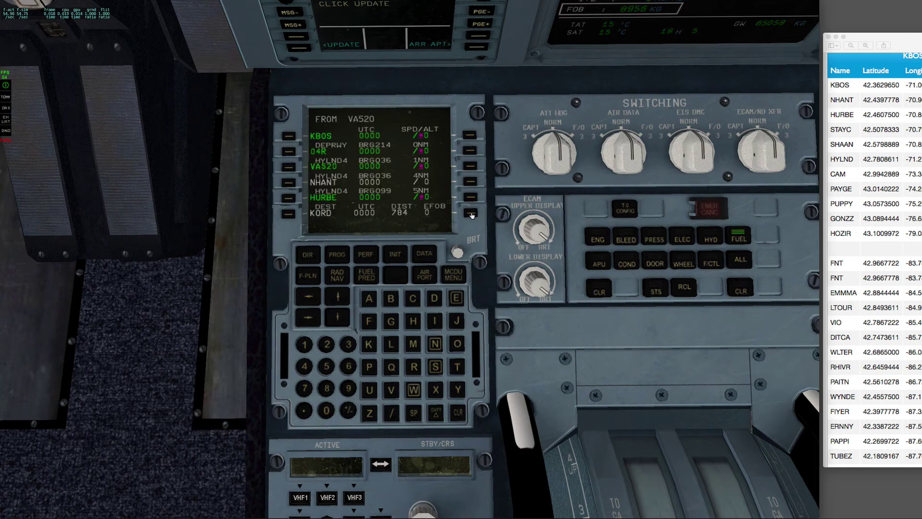
{"action": "left_click", "coordinate": [335, 297]}
{"action": "left_click", "coordinate": [335, 297]}
{"action": "left_click", "coordinate": [335, 297]}
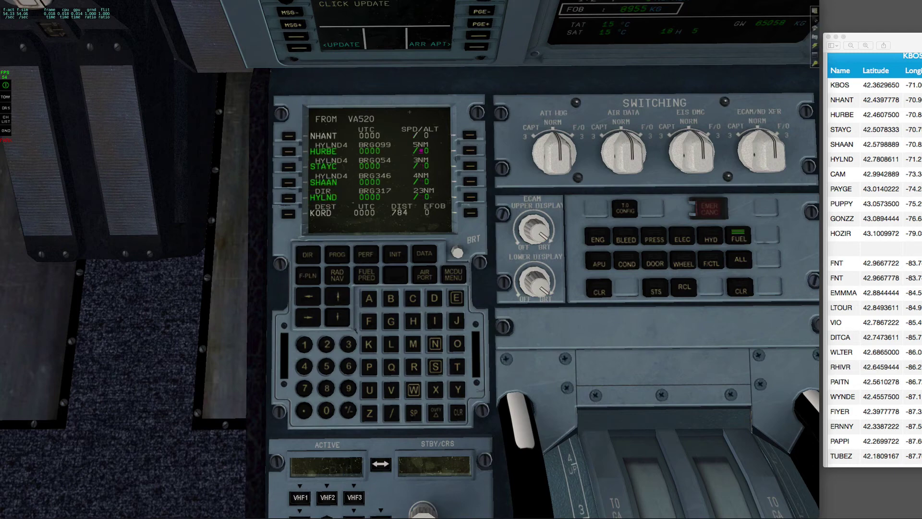
{"action": "left_click_drag", "start_coordinate": [909, 47], "coordinate": [445, 92]}
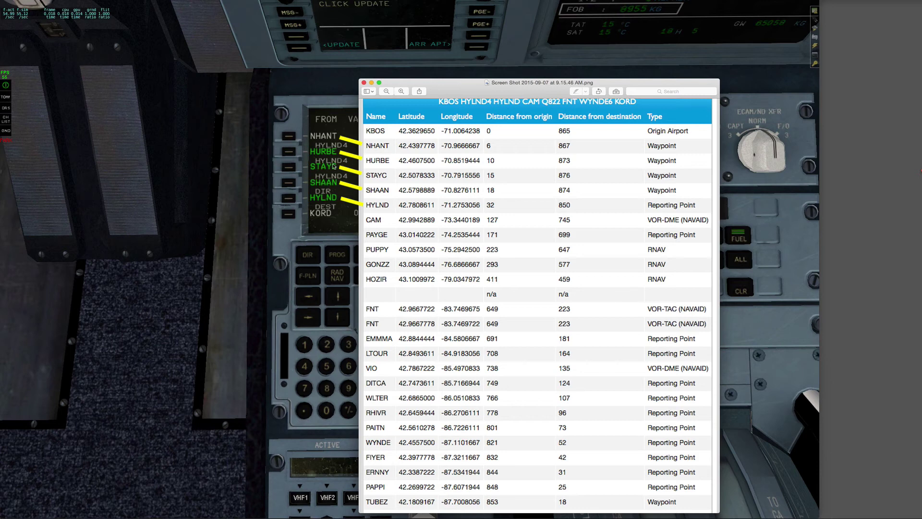
{"action": "left_click_drag", "start_coordinate": [459, 90], "coordinate": [921, 75]}
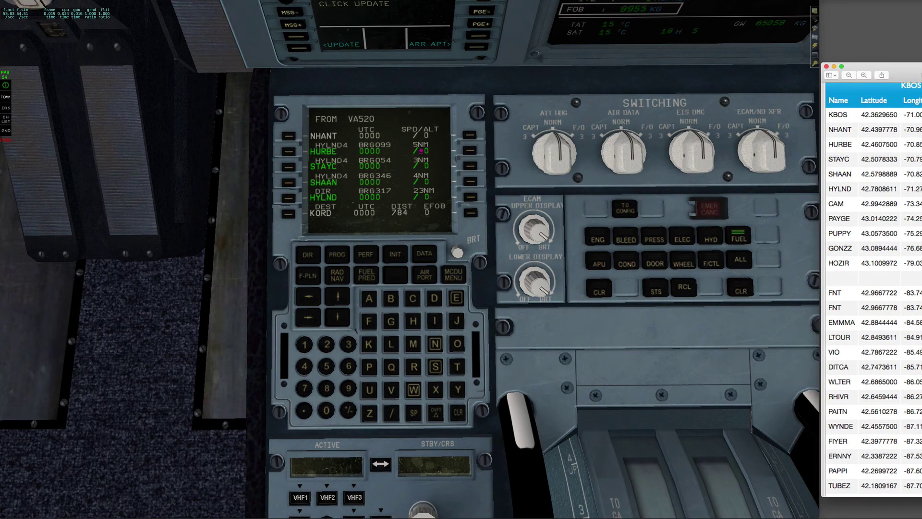
{"action": "left_click", "coordinate": [289, 217]}
{"action": "left_click", "coordinate": [288, 214]}
{"action": "left_click", "coordinate": [289, 215]}
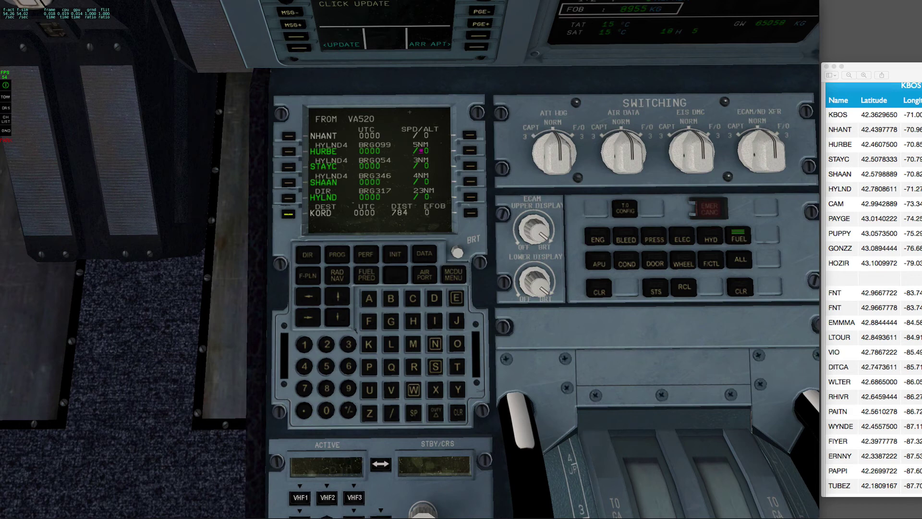
For KORD, select approach ILS09R, STAR WYNDE6 and no via, then insert the arrival.
{"action": "left_click", "coordinate": [289, 215]}
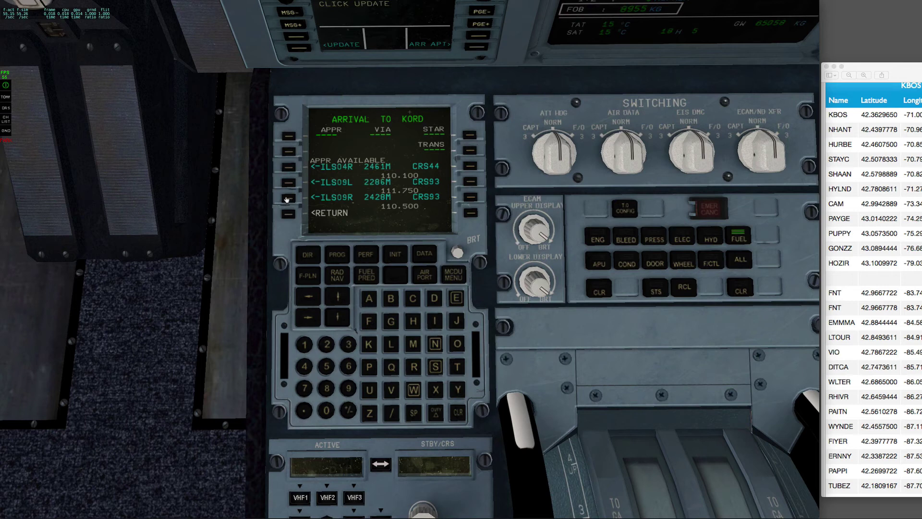
{"action": "left_click", "coordinate": [288, 199]}
{"action": "left_click", "coordinate": [336, 300]}
{"action": "left_click", "coordinate": [336, 300]}
{"action": "left_click", "coordinate": [337, 300]}
{"action": "left_click", "coordinate": [336, 300]}
{"action": "left_click", "coordinate": [336, 300]}
{"action": "left_click", "coordinate": [336, 300]}
{"action": "left_click", "coordinate": [337, 301]}
{"action": "left_click", "coordinate": [336, 300]}
{"action": "left_click", "coordinate": [336, 301]}
{"action": "left_click", "coordinate": [336, 300]}
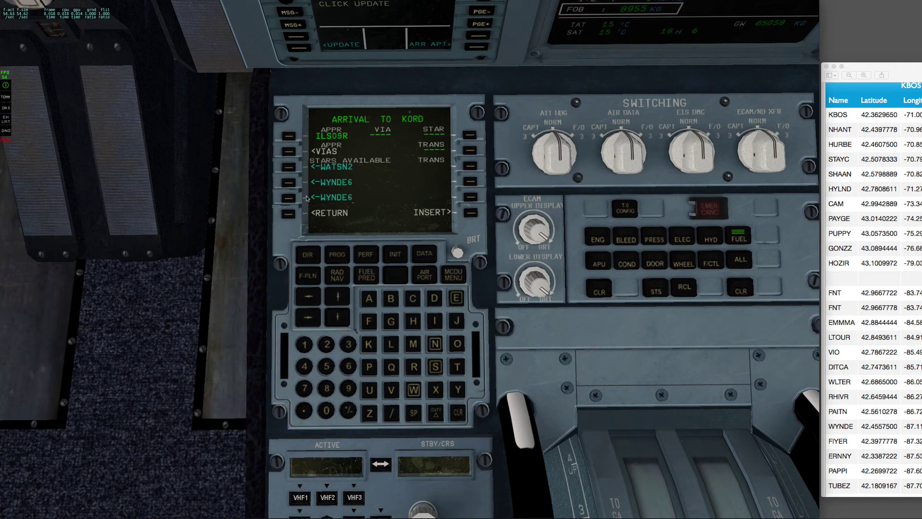
{"action": "left_click", "coordinate": [289, 183]}
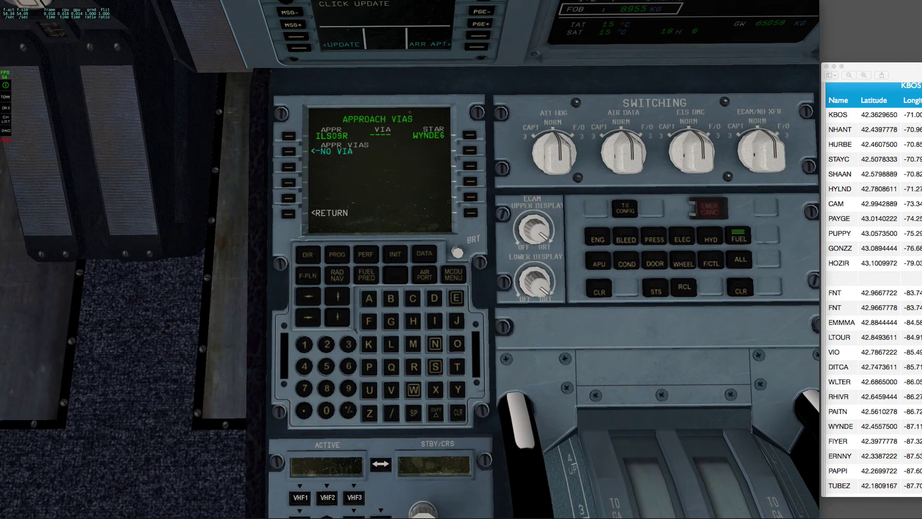
{"action": "left_click", "coordinate": [288, 152]}
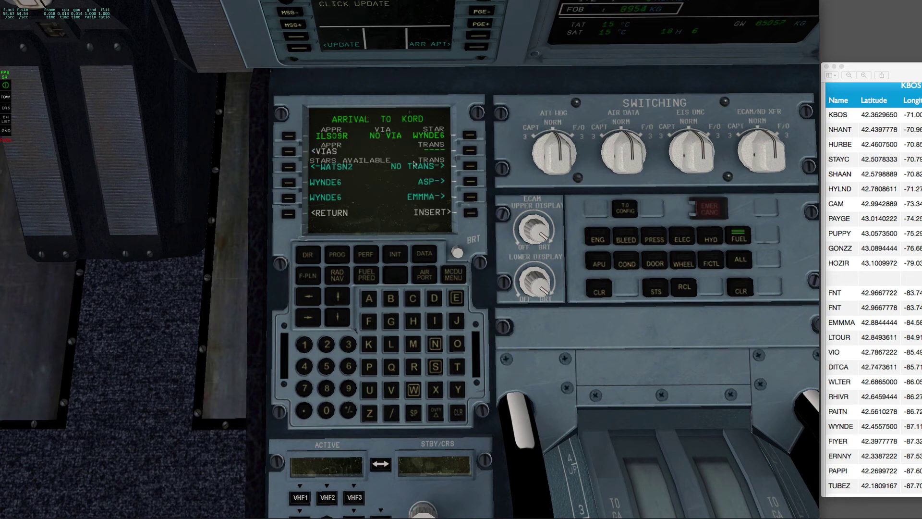
{"action": "left_click", "coordinate": [471, 214]}
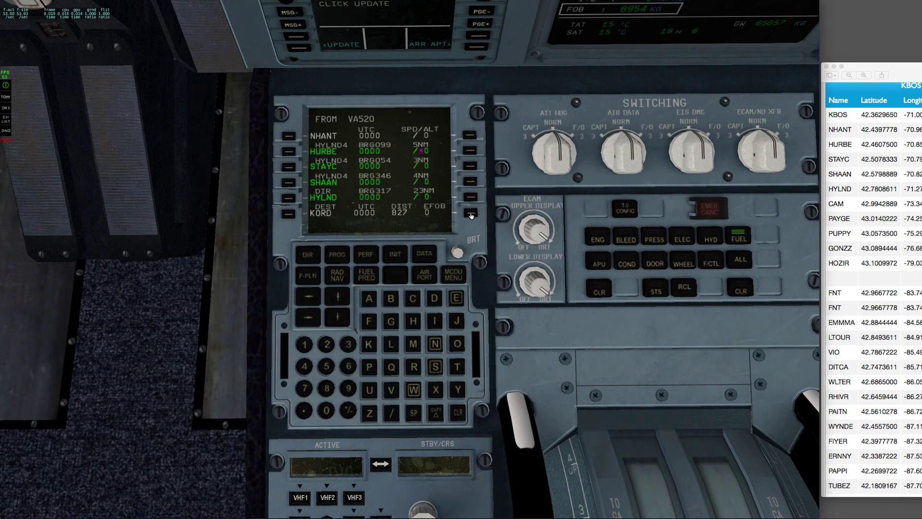